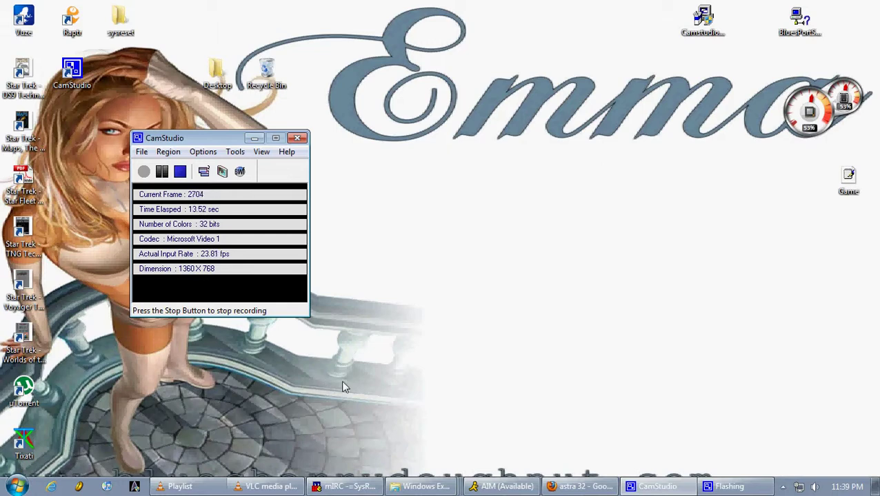
Bring the Firefox window with the 'astra 32' Google results back to the front
{"action": "left_click", "coordinate": [586, 487]}
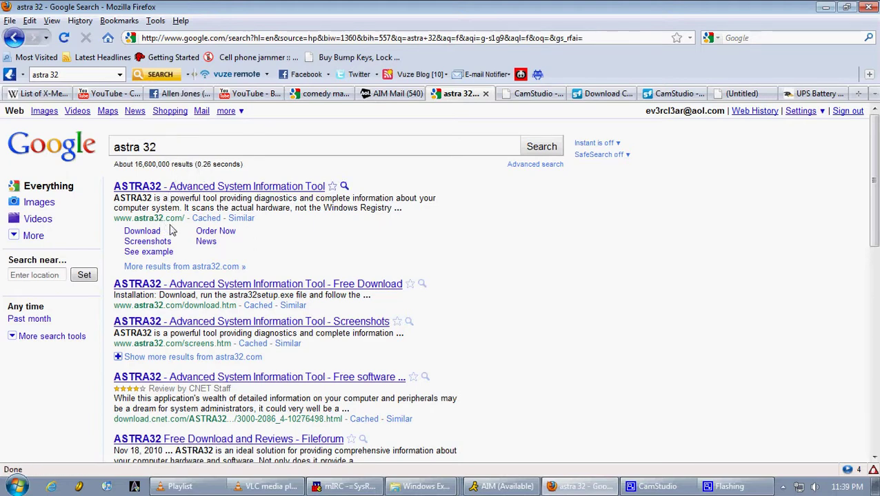
Open the official ASTRA32 website and resize the browser into a taller, smaller window
{"action": "left_click", "coordinate": [191, 186]}
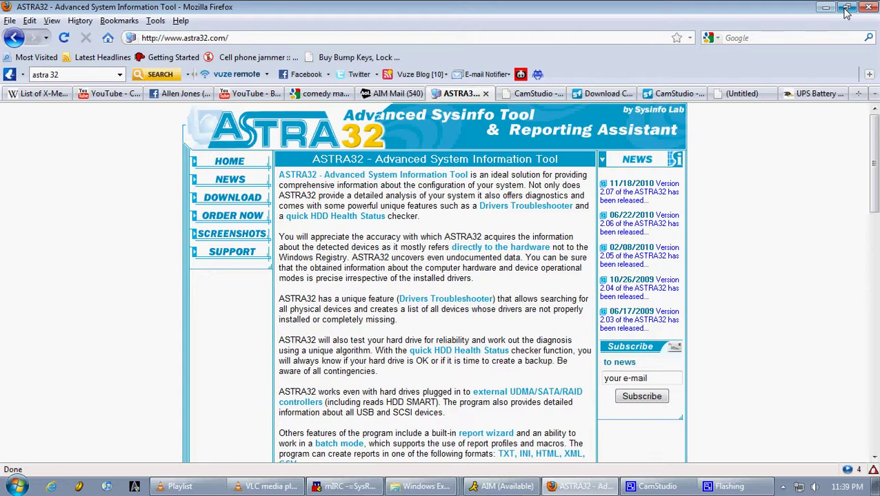
{"action": "left_click", "coordinate": [847, 8]}
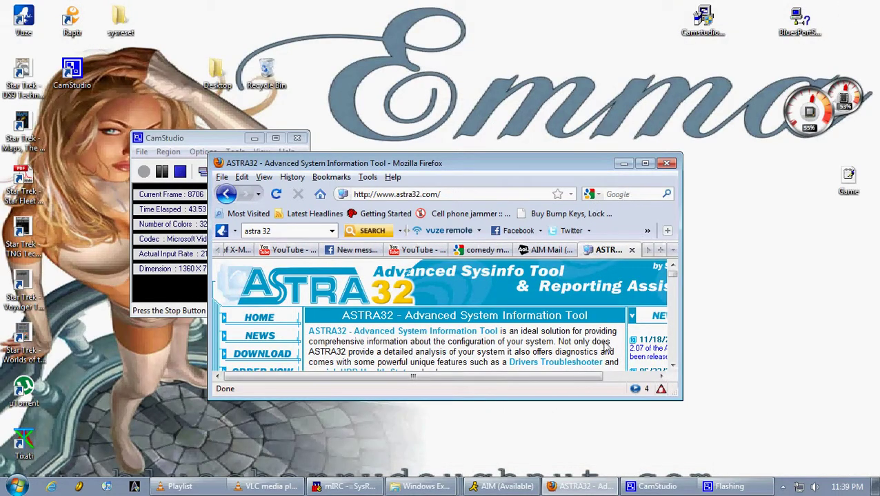
{"action": "left_click_drag", "start_coordinate": [616, 400], "coordinate": [645, 491]}
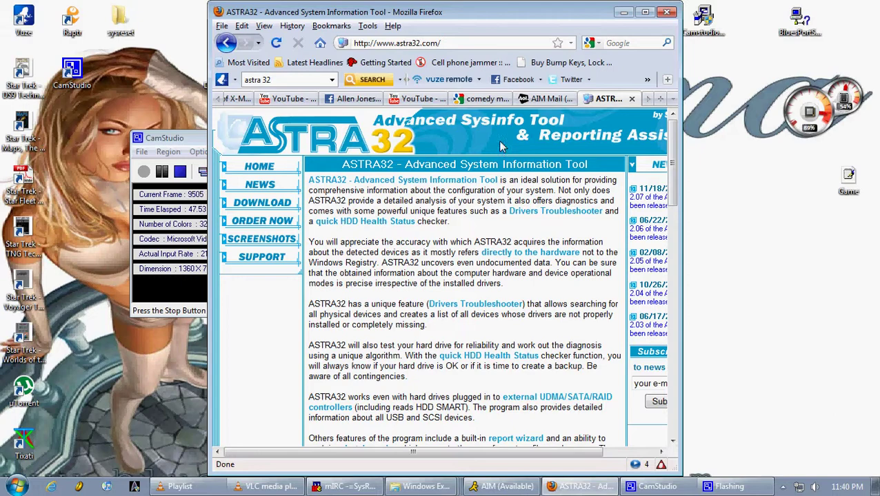
On the Free Download page, start downloading the ASTRA32 self-installer version
{"action": "left_click", "coordinate": [253, 206]}
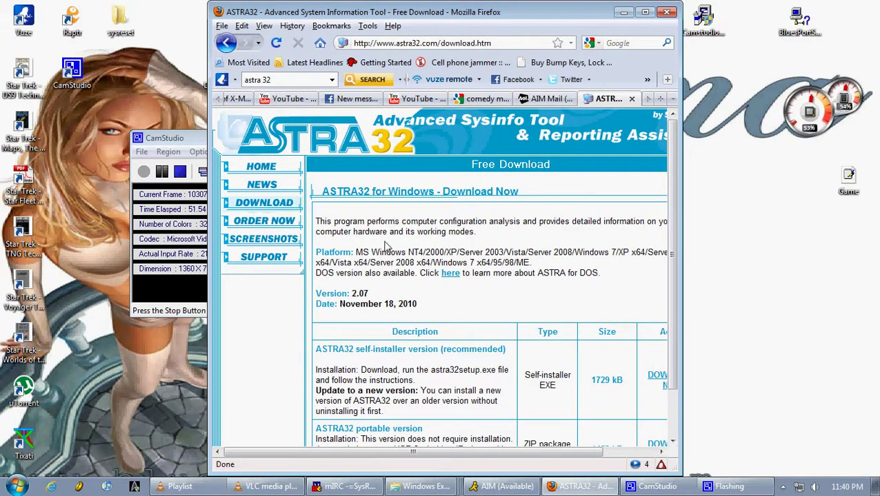
{"action": "scroll", "coordinate": [253, 207], "scroll_direction": "down", "scroll_amount": 2}
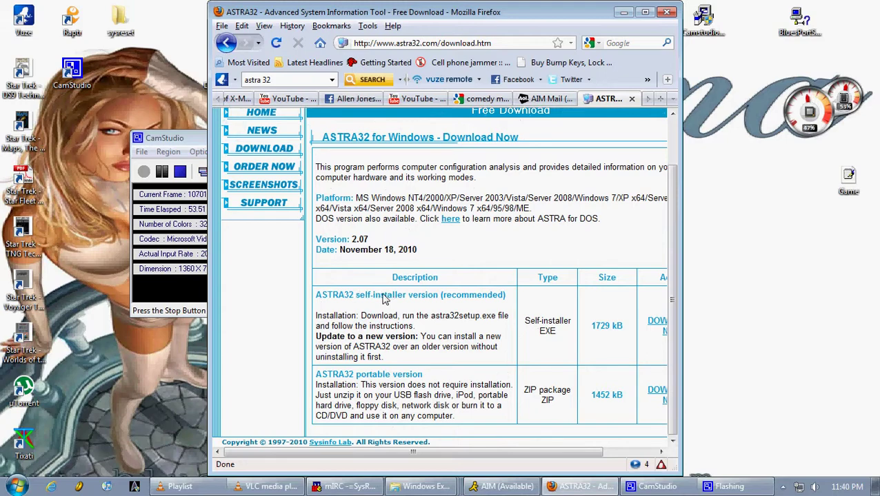
{"action": "left_click_drag", "start_coordinate": [422, 451], "coordinate": [475, 452]}
{"action": "left_click", "coordinate": [617, 328]}
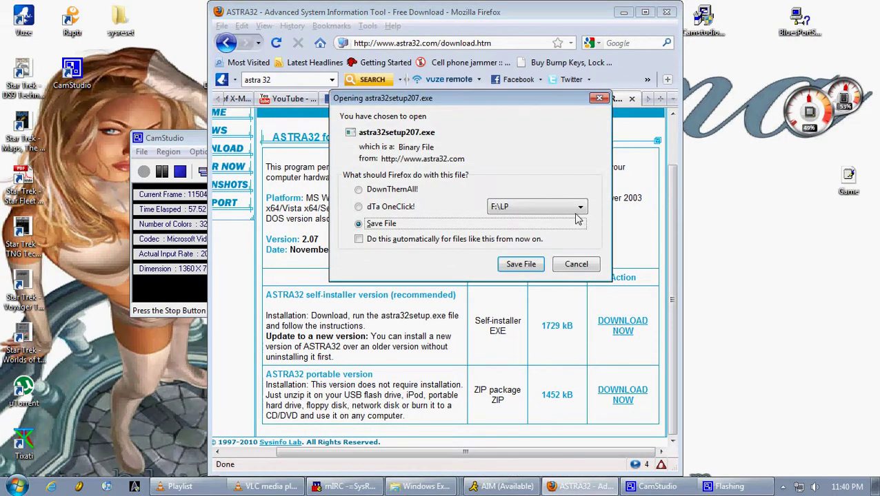
Save astra32setup207.exe into the Downloads folder
{"action": "left_click", "coordinate": [521, 265]}
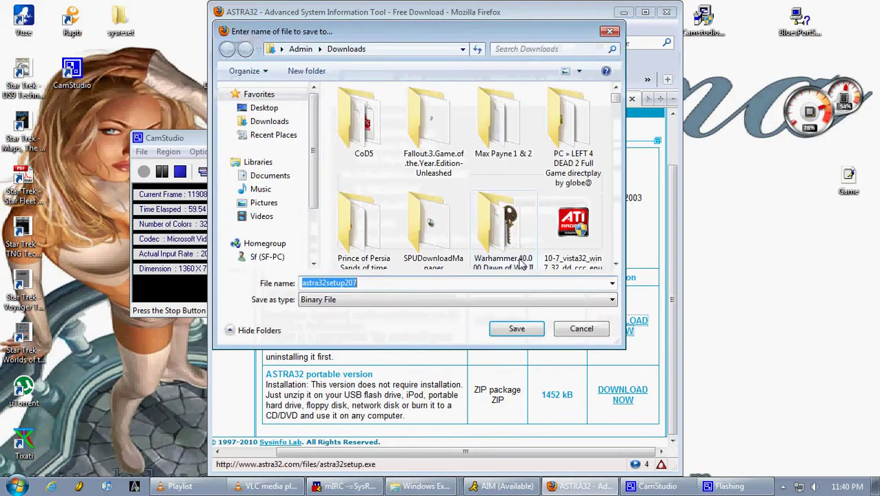
{"action": "left_click", "coordinate": [517, 330]}
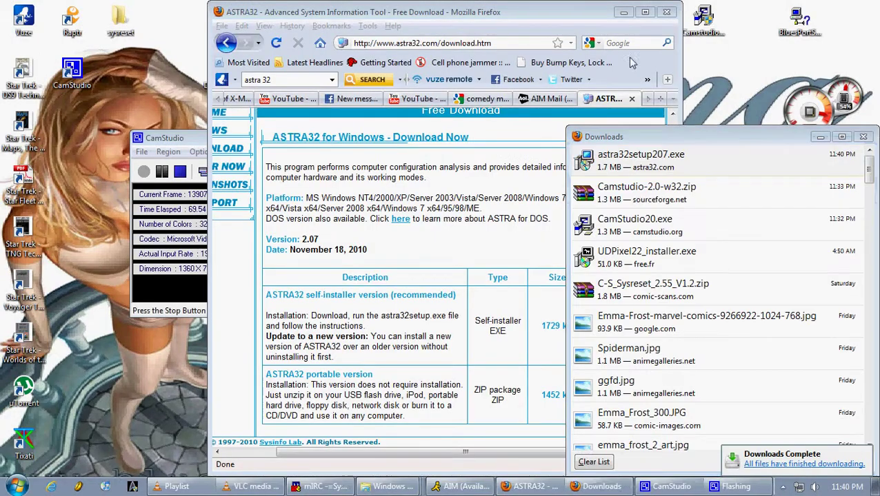
Accept the license and install ASTRA32 with the default location, Start Menu folder and tasks
{"action": "left_click", "coordinate": [464, 287]}
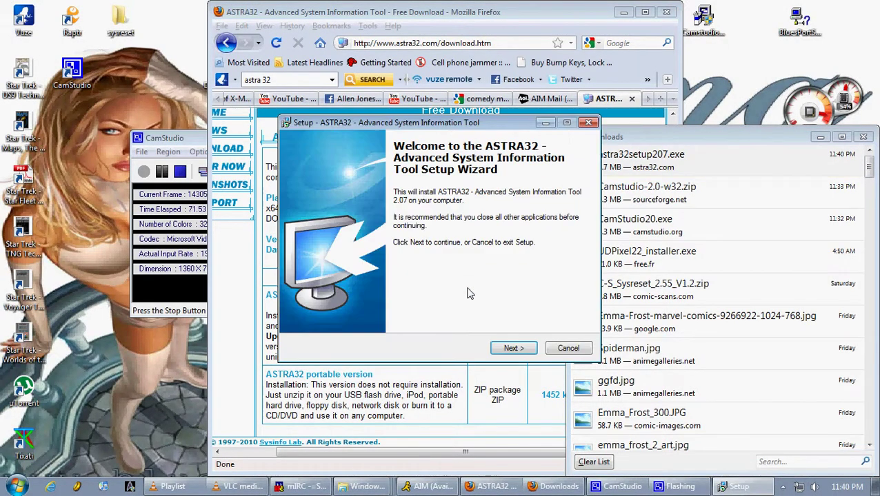
{"action": "left_click", "coordinate": [518, 348]}
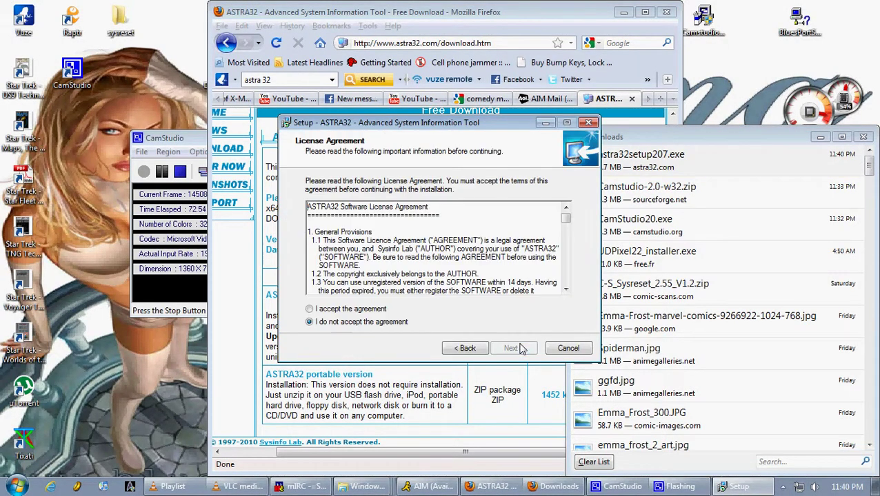
{"action": "left_click", "coordinate": [372, 310]}
{"action": "left_click", "coordinate": [517, 348]}
{"action": "left_click", "coordinate": [518, 348]}
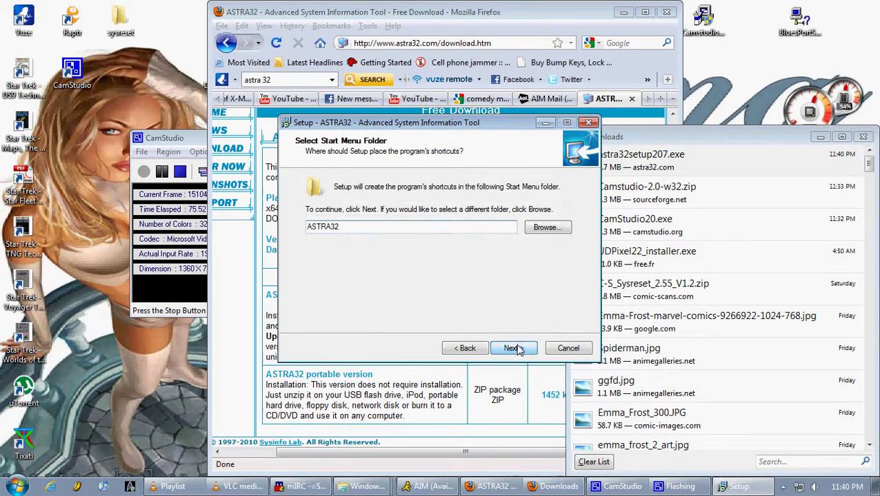
{"action": "left_click", "coordinate": [517, 349]}
{"action": "left_click", "coordinate": [517, 349]}
{"action": "left_click", "coordinate": [517, 349]}
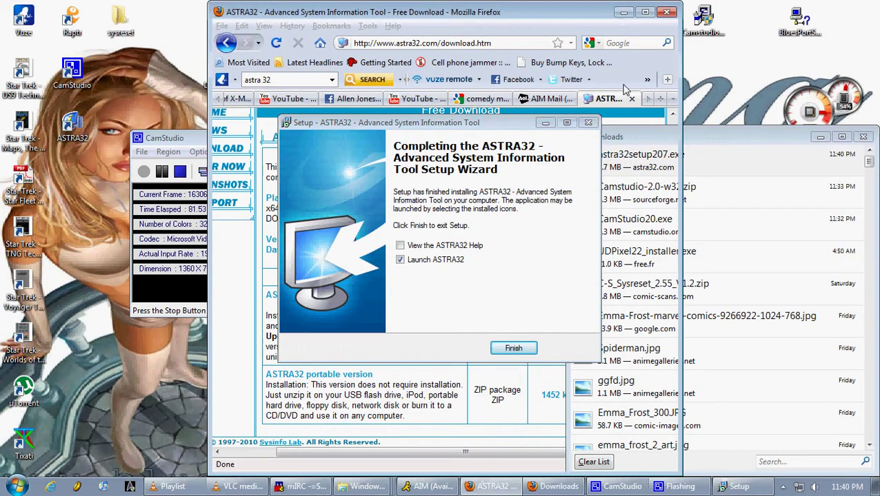
Minimize the browser, downloads list and recorder, then finish setup launching ASTRA32
{"action": "left_click", "coordinate": [622, 15]}
{"action": "left_click", "coordinate": [820, 137]}
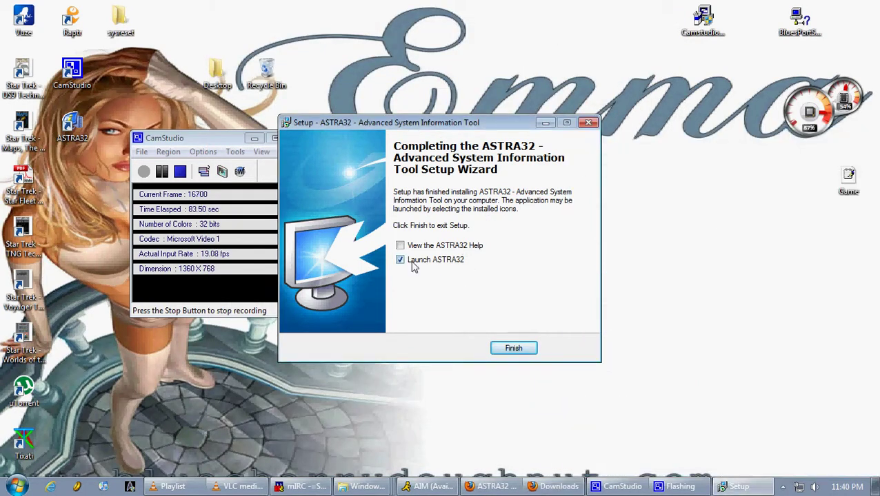
{"action": "left_click", "coordinate": [253, 139]}
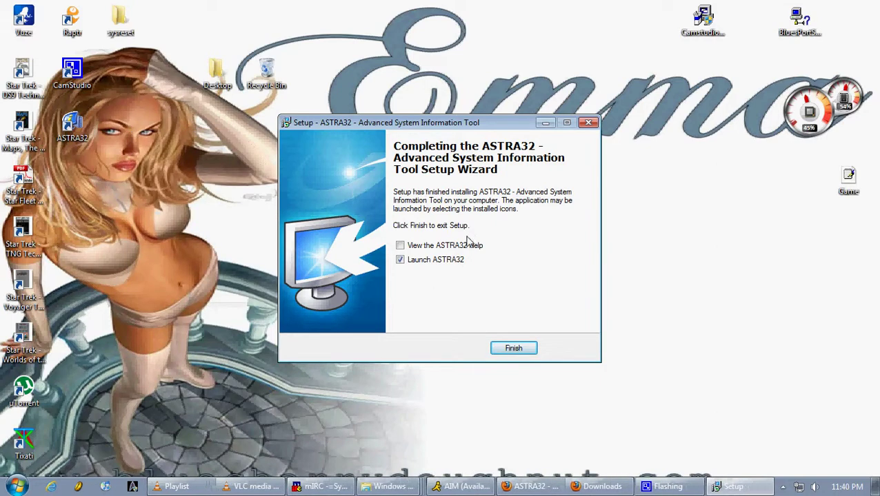
{"action": "left_click", "coordinate": [515, 349]}
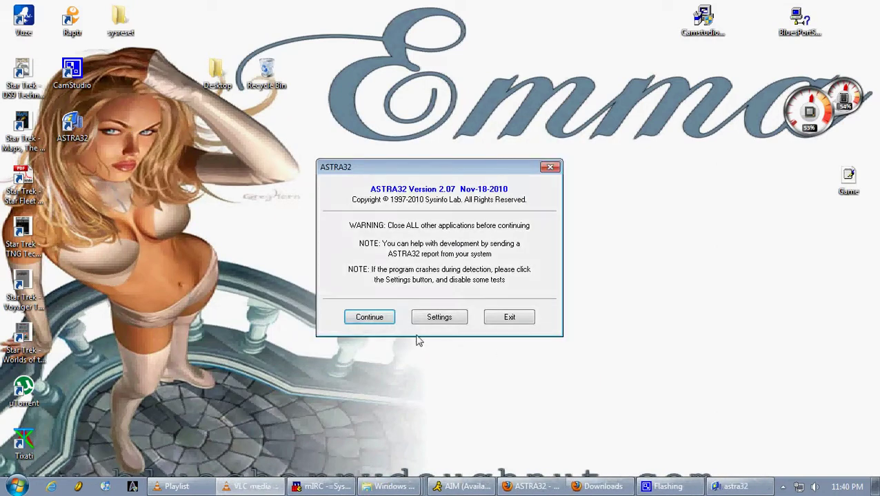
Continue past the startup notice so ASTRA32 detects hardware and shows the System Summary
{"action": "left_click", "coordinate": [370, 318]}
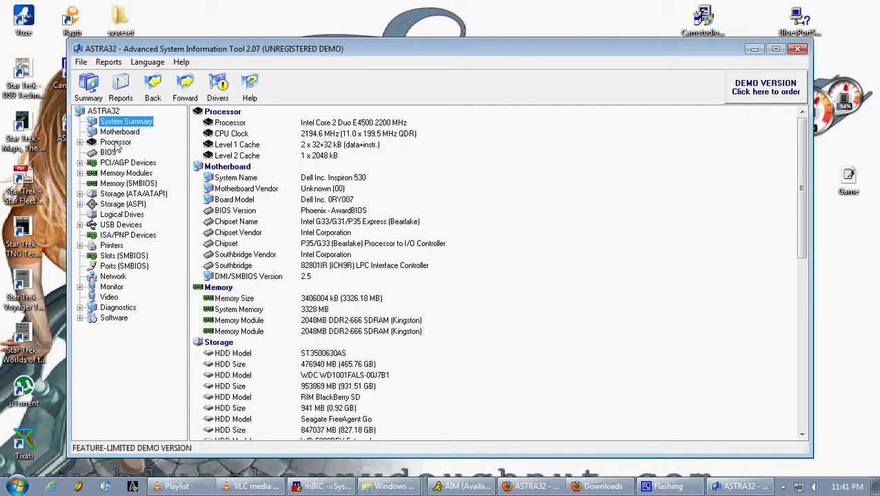
View the motherboard, detailed CPU properties, and BIOS/SMBIOS details
{"action": "left_click", "coordinate": [116, 135]}
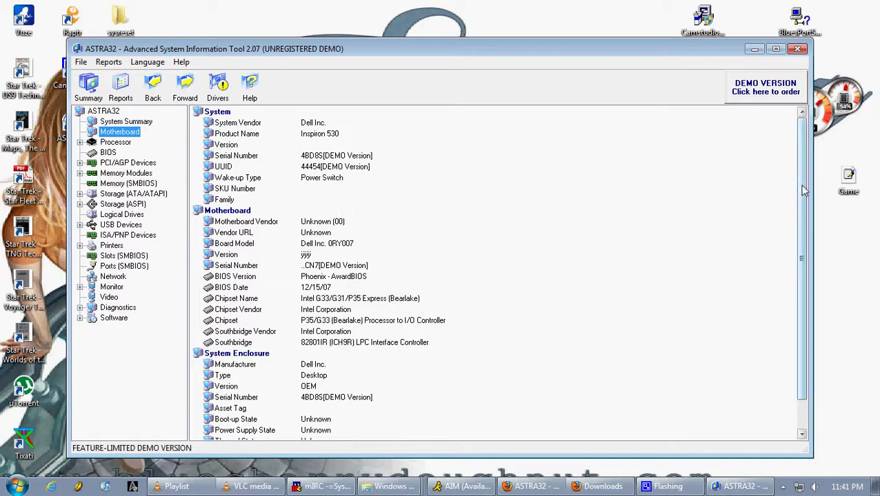
{"action": "left_click_drag", "start_coordinate": [803, 190], "coordinate": [535, 174]}
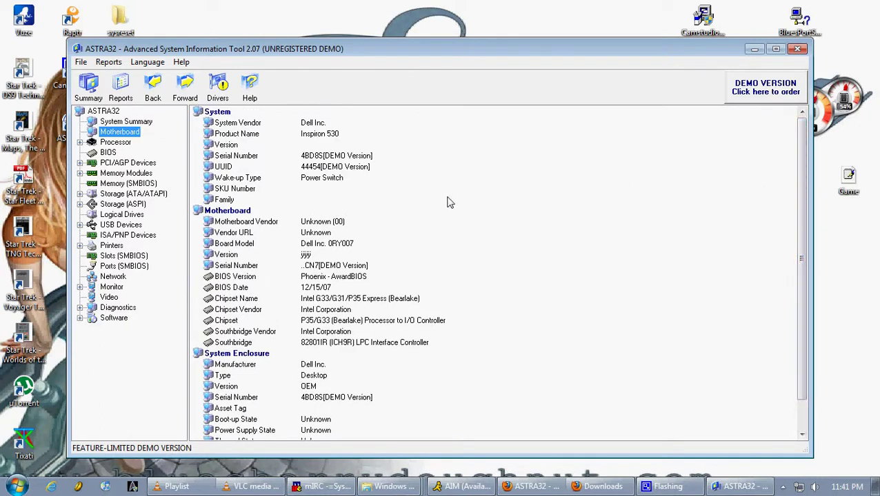
{"action": "left_click", "coordinate": [118, 142]}
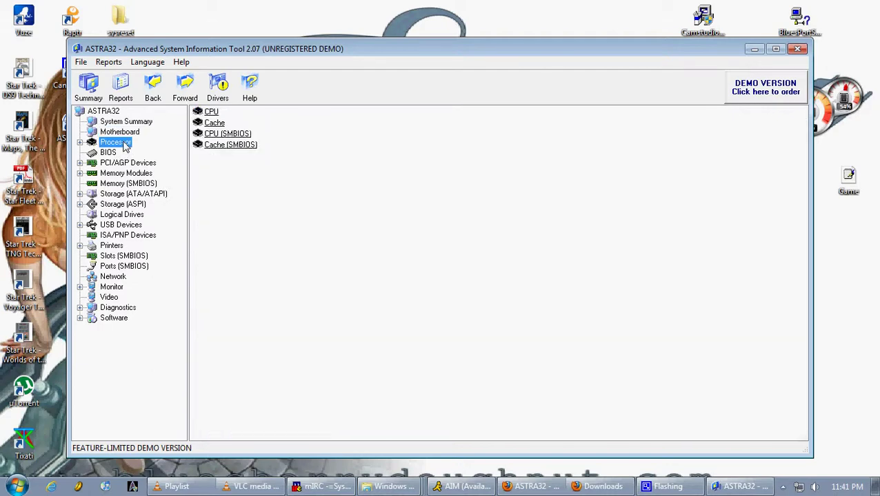
{"action": "left_click", "coordinate": [79, 143]}
{"action": "left_click", "coordinate": [110, 154]}
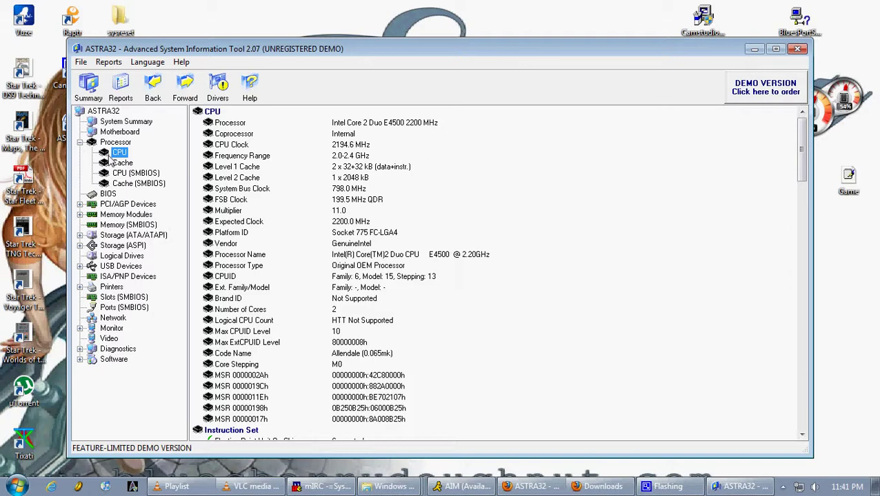
{"action": "left_click", "coordinate": [101, 194]}
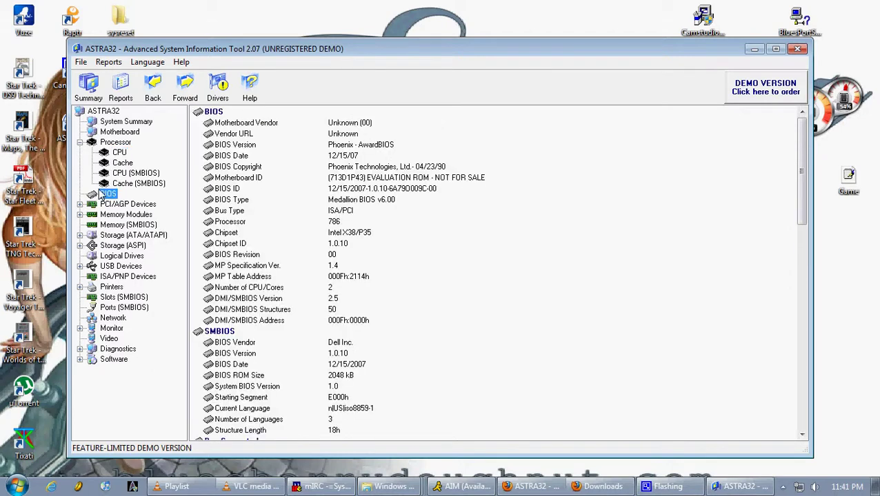
Browse PCI/AGP devices: Bearlake I/O controller, PCIe Root Port, then RV730XT Audio device
{"action": "left_click", "coordinate": [80, 204]}
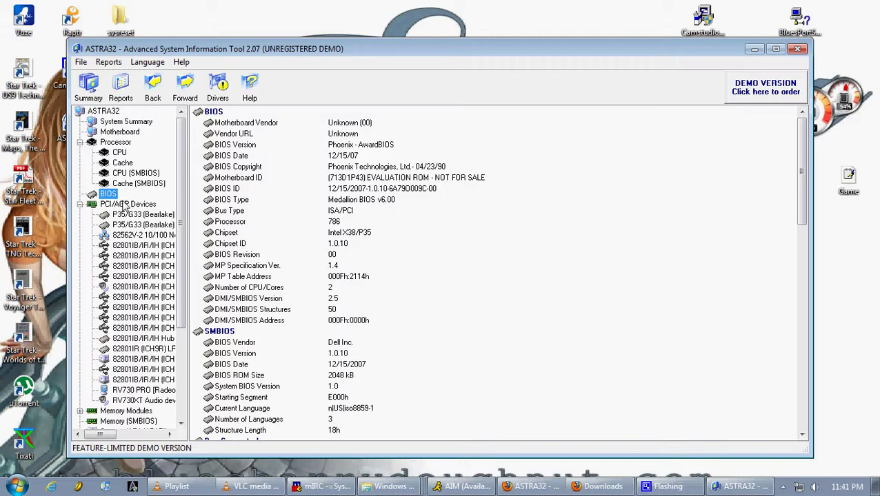
{"action": "left_click", "coordinate": [172, 216]}
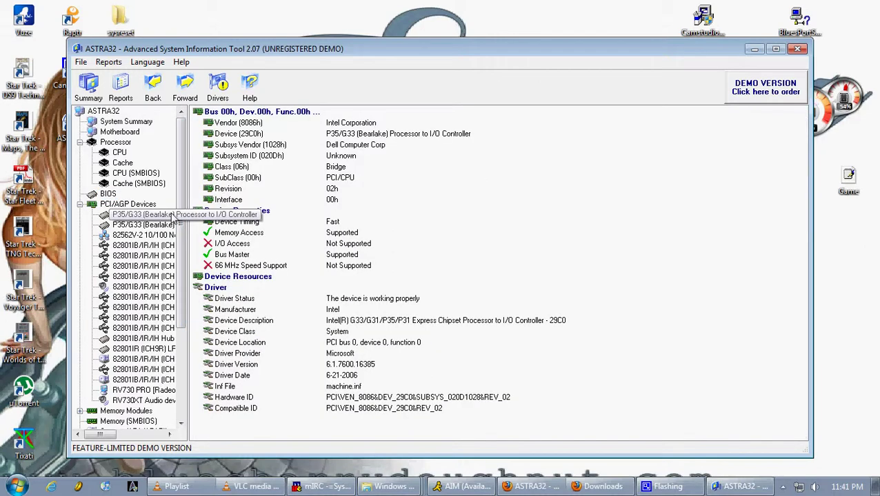
{"action": "left_click", "coordinate": [128, 226]}
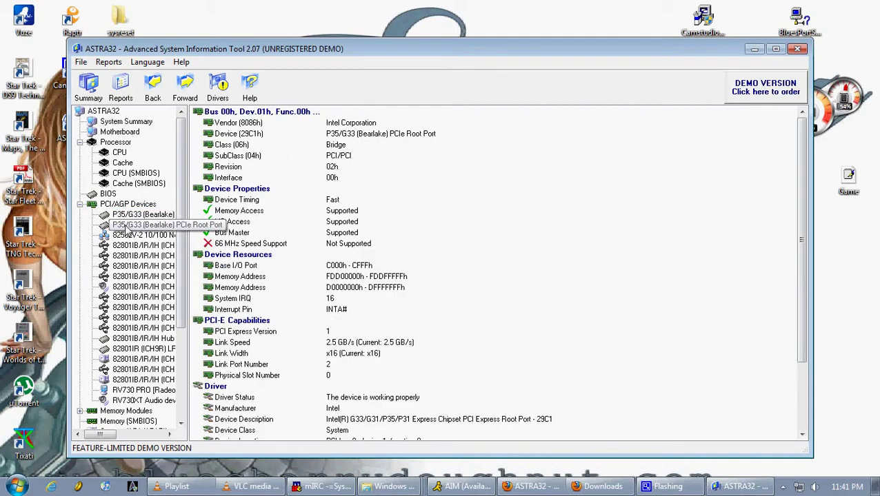
{"action": "left_click", "coordinate": [157, 403]}
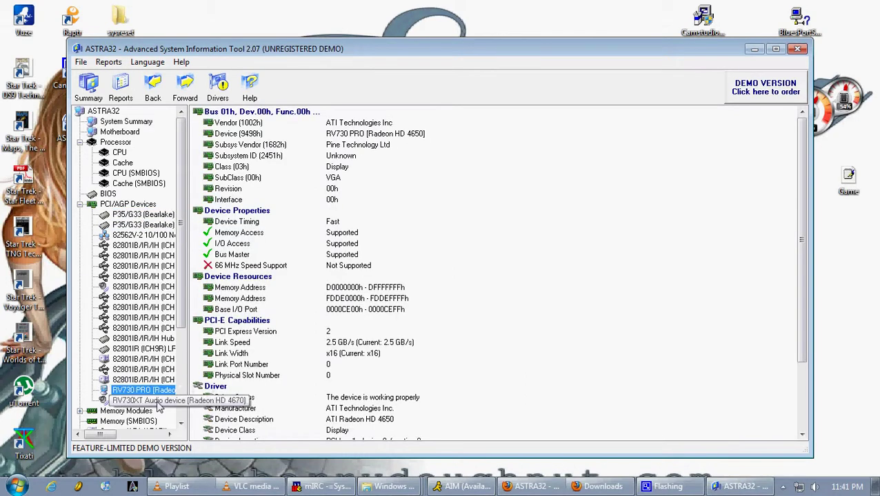
{"action": "left_click_drag", "start_coordinate": [180, 204], "coordinate": [183, 330]}
Review the memory modules, ATA hard drives, USB devices and printers pages
{"action": "left_click", "coordinate": [140, 276]}
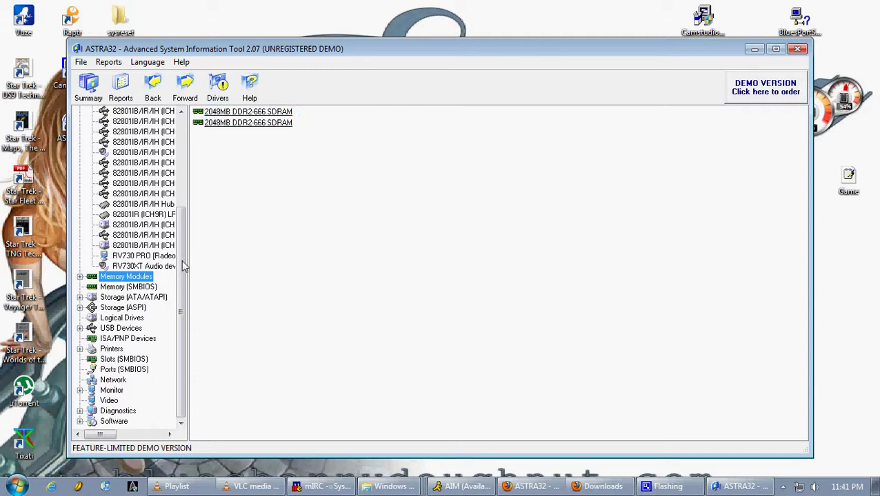
{"action": "left_click", "coordinate": [148, 298]}
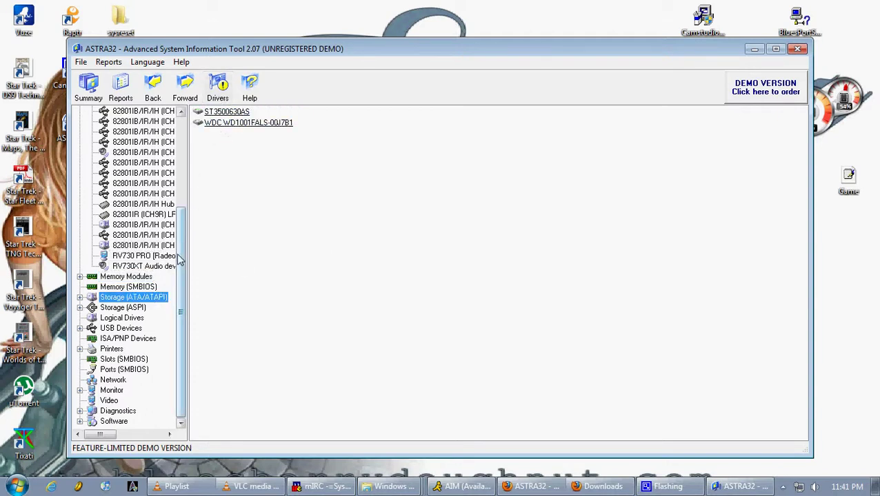
{"action": "left_click", "coordinate": [107, 330]}
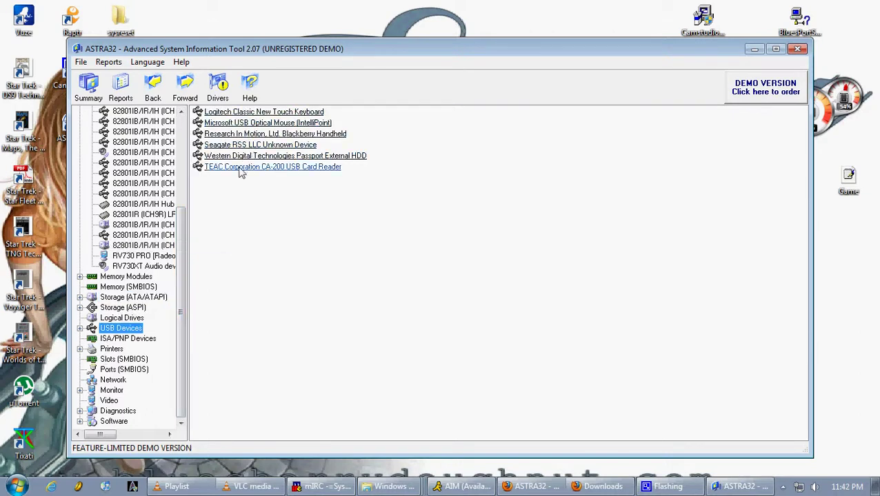
{"action": "left_click", "coordinate": [117, 350]}
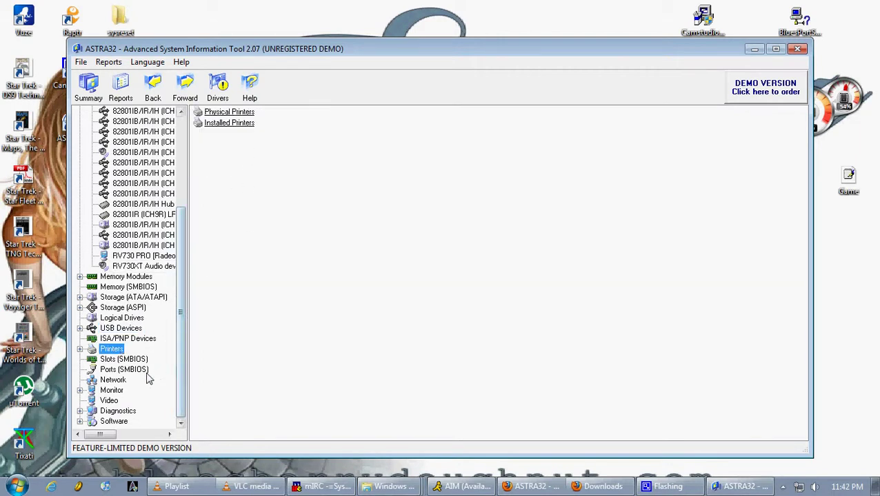
Review the network adapter, monitors and video adapter, ending on the Software overview
{"action": "left_click", "coordinate": [113, 380]}
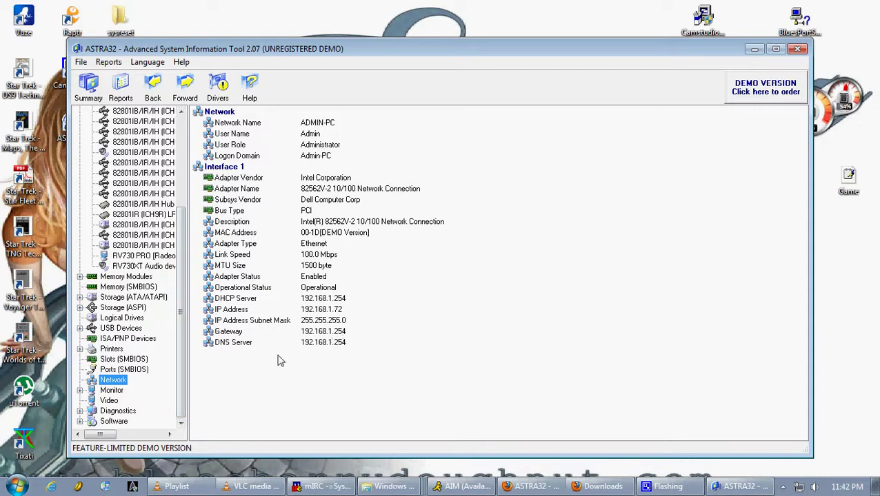
{"action": "left_click", "coordinate": [114, 391]}
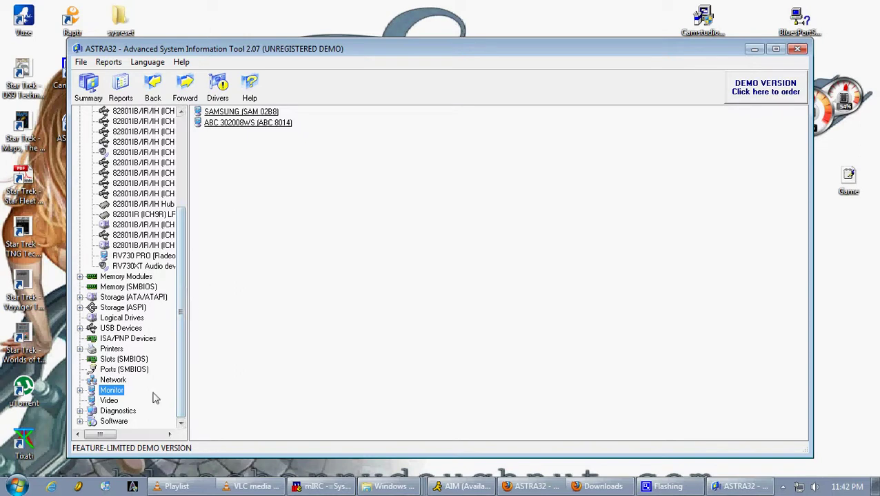
{"action": "left_click", "coordinate": [110, 400]}
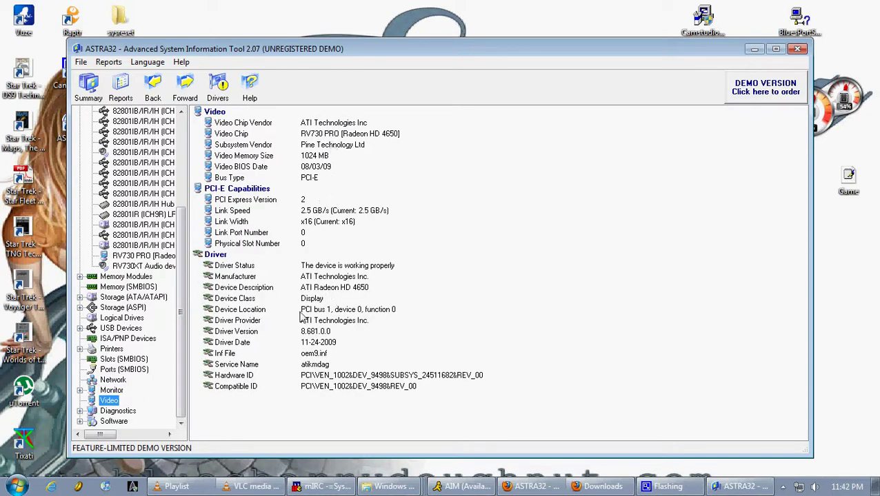
{"action": "left_click", "coordinate": [113, 421]}
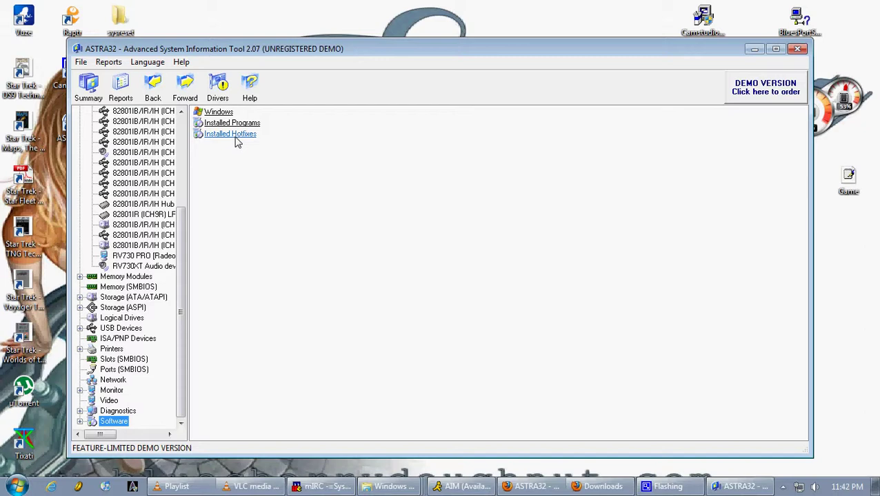
View the Windows operating system details, then return to the top of the tree
{"action": "left_click", "coordinate": [219, 113]}
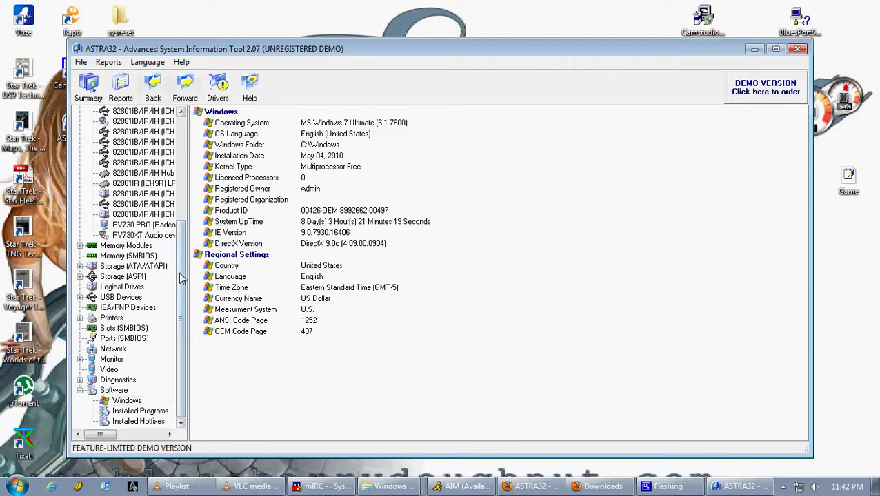
{"action": "scroll", "coordinate": [190, 242], "scroll_direction": "up", "scroll_amount": 2}
{"action": "scroll", "coordinate": [190, 227], "scroll_direction": "up", "scroll_amount": 4}
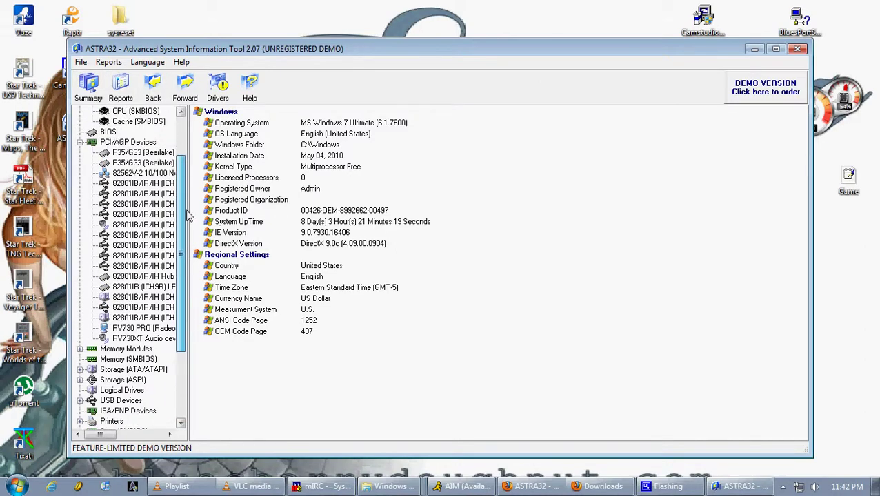
Check the System Summary, motherboard and CPU, then show the Core 2 Duo E4500 SMBIOS page
{"action": "left_click", "coordinate": [126, 122]}
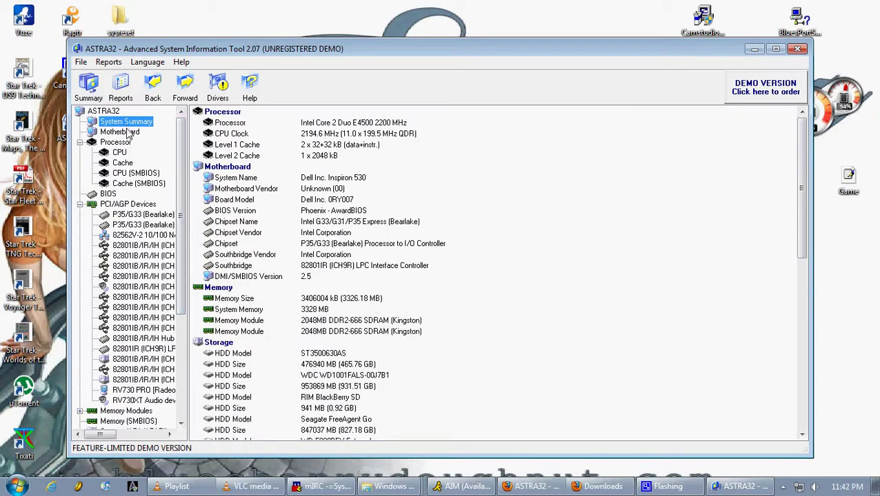
{"action": "left_click", "coordinate": [127, 132]}
{"action": "left_click", "coordinate": [124, 143]}
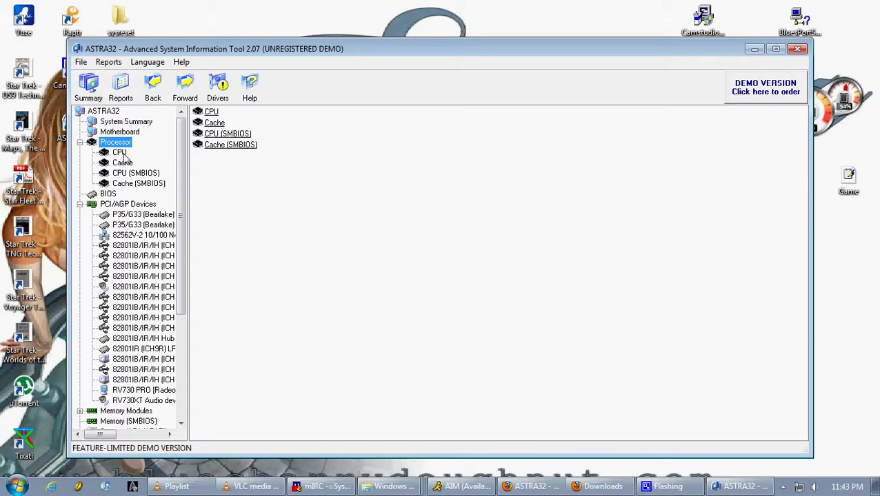
{"action": "left_click", "coordinate": [119, 153]}
{"action": "left_click", "coordinate": [135, 173]}
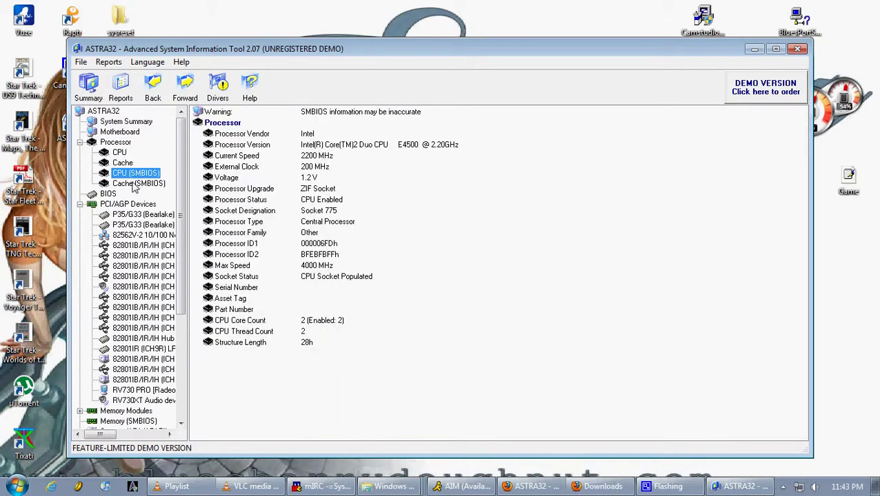